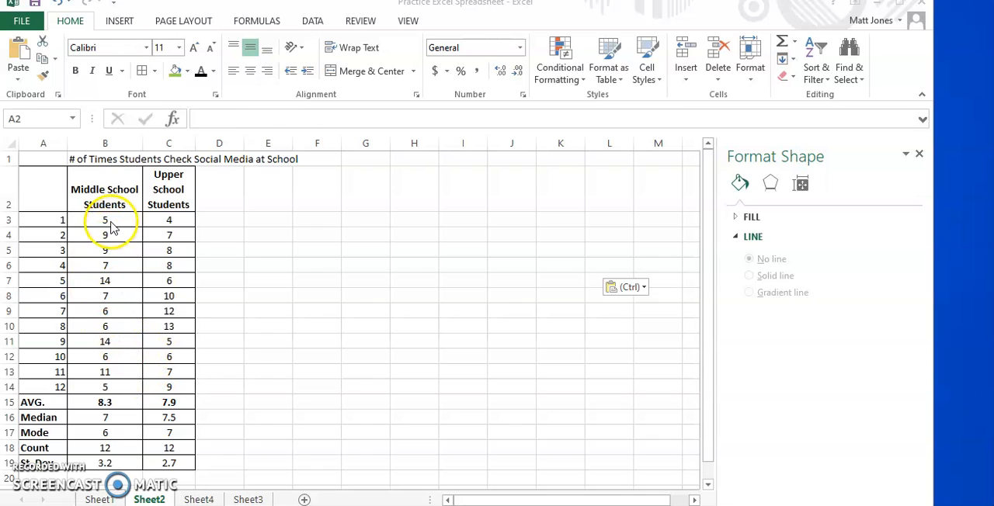
- Sort the Middle School Students values in B3:B14 from smallest to largest, continuing with the current selection only
left_click(109, 220)
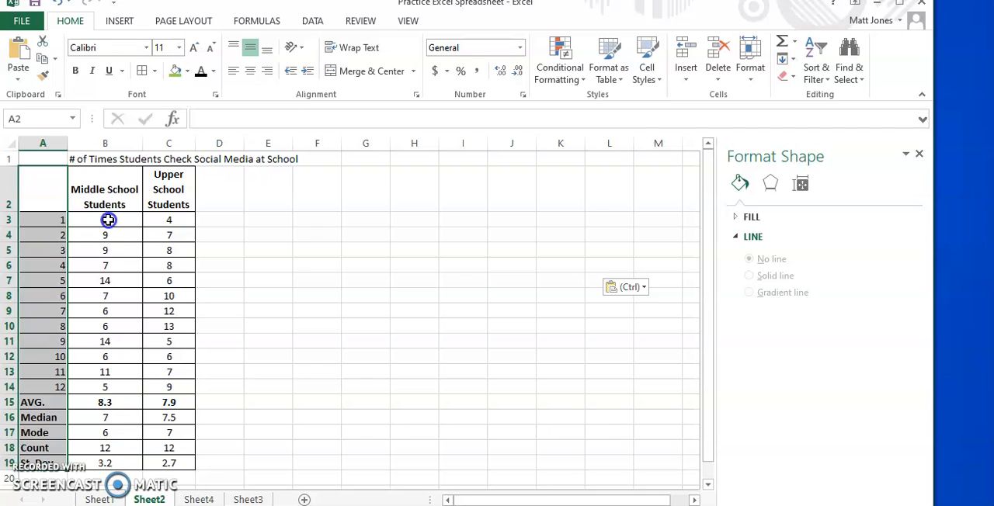
left_click_drag(108, 219, 113, 383)
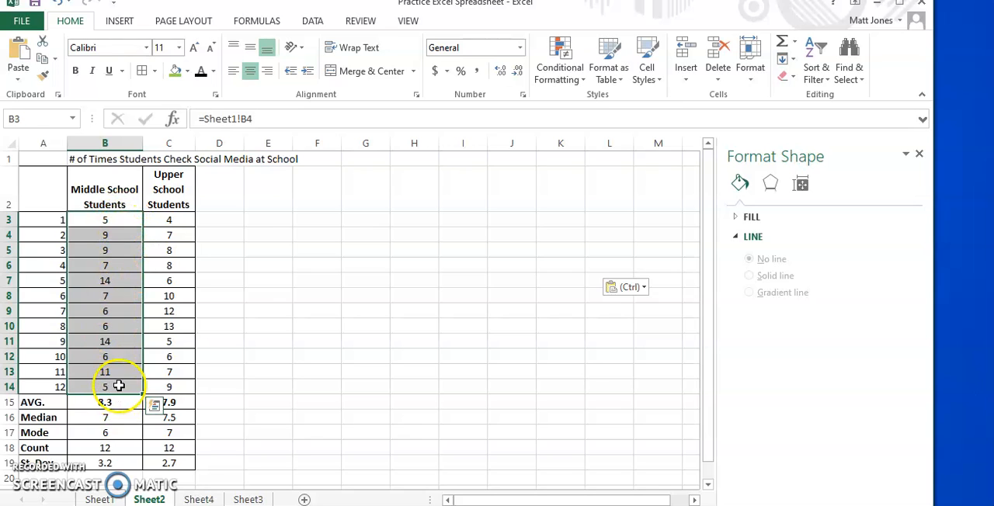
left_click(820, 50)
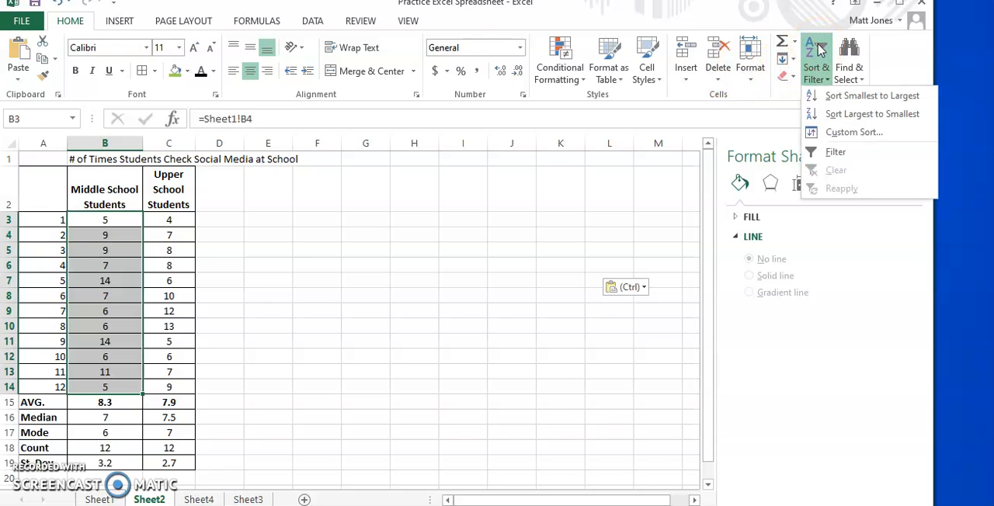
left_click(840, 96)
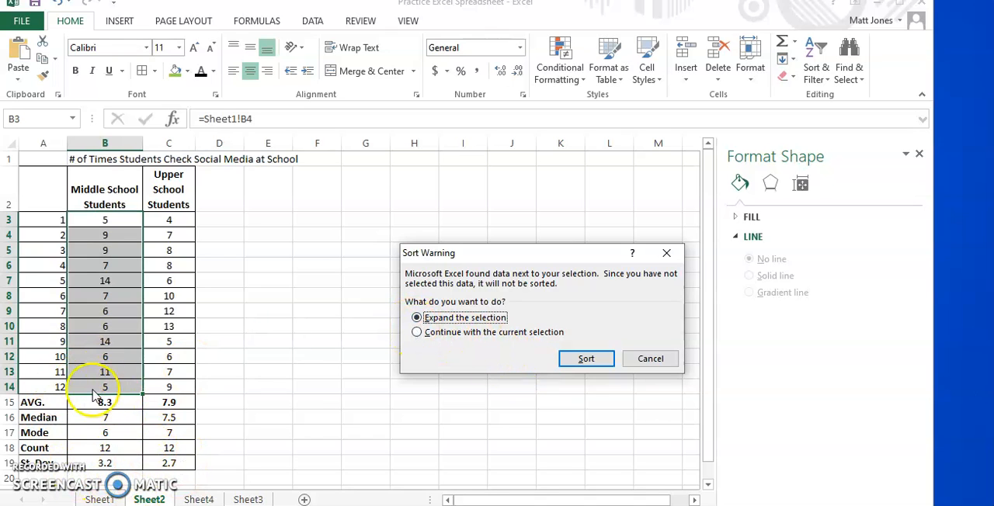
left_click(415, 334)
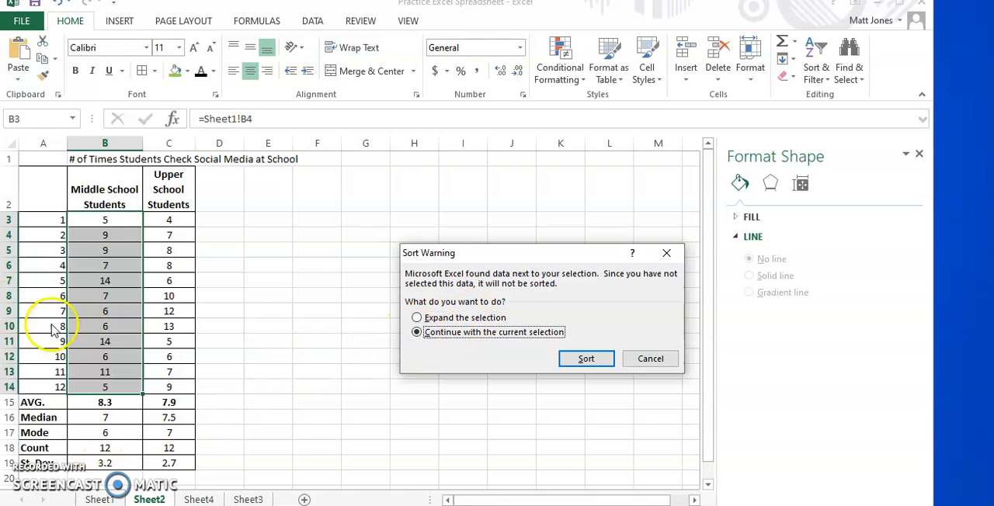
left_click(586, 360)
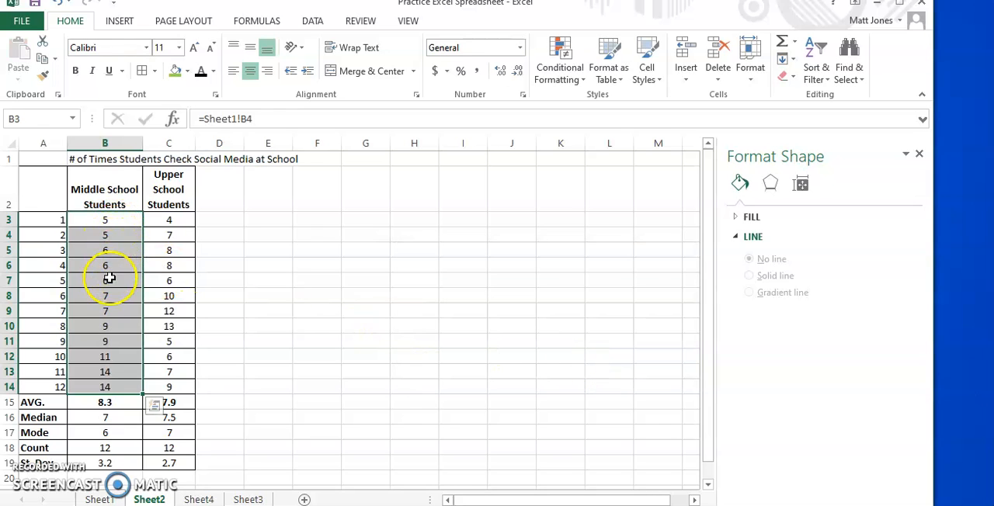
- Sort the Upper School Students values in C3:C14 from smallest to largest without expanding the selection
left_click_drag(162, 220, 168, 392)
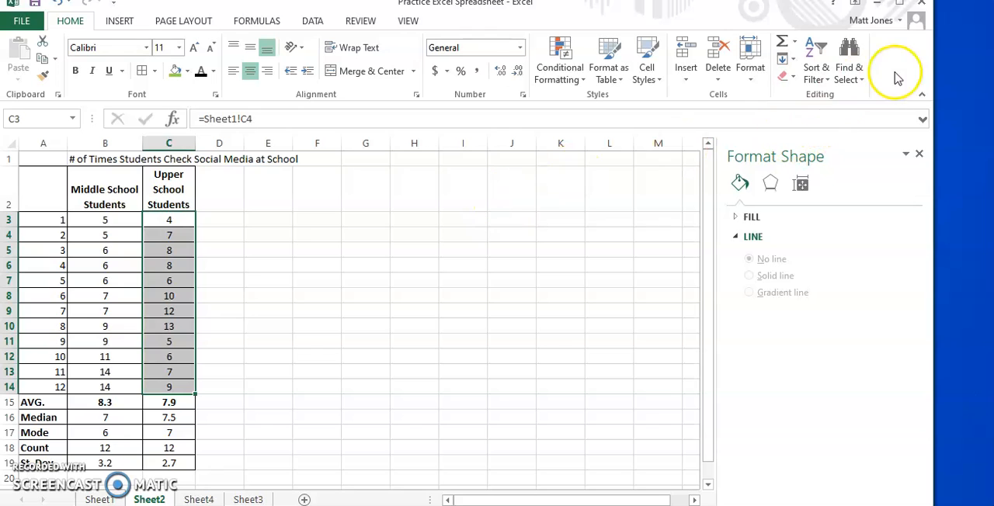
left_click(816, 56)
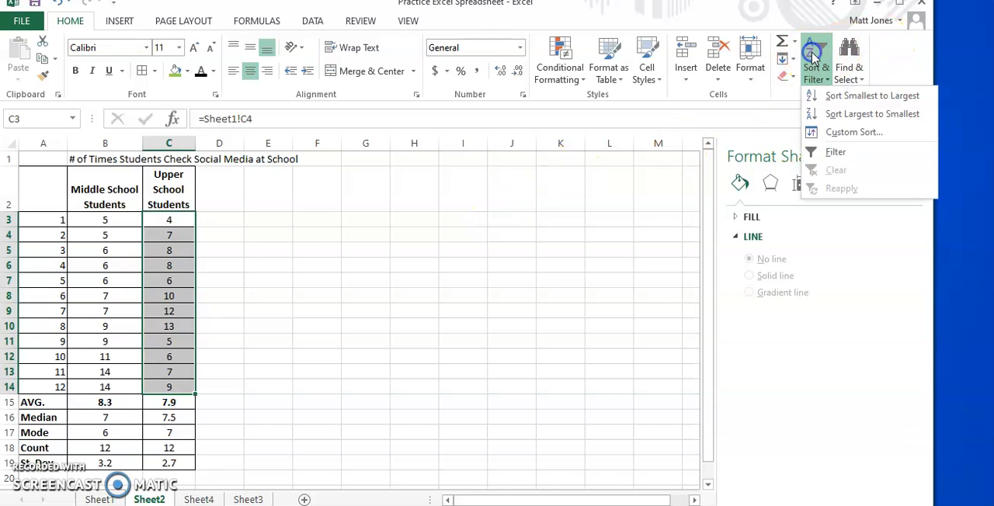
left_click(830, 96)
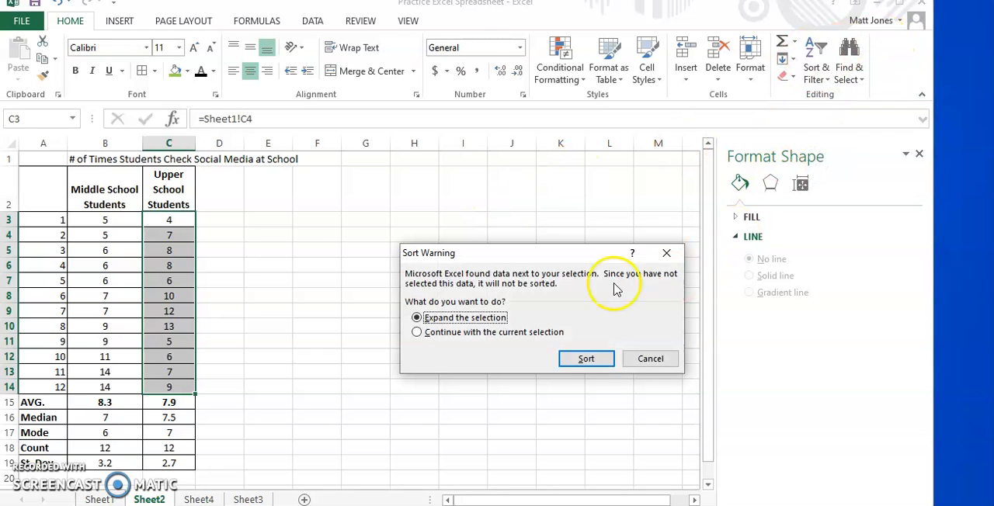
left_click(417, 332)
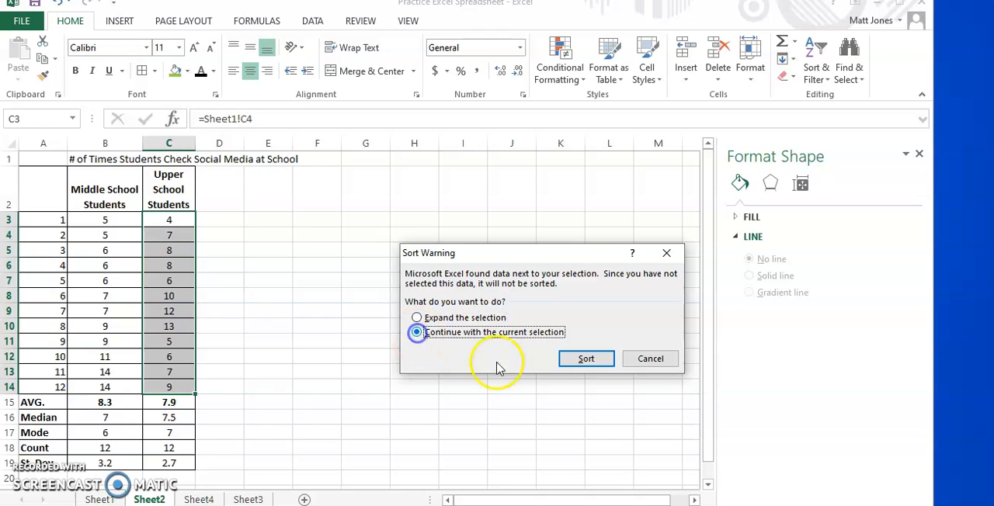
left_click(587, 359)
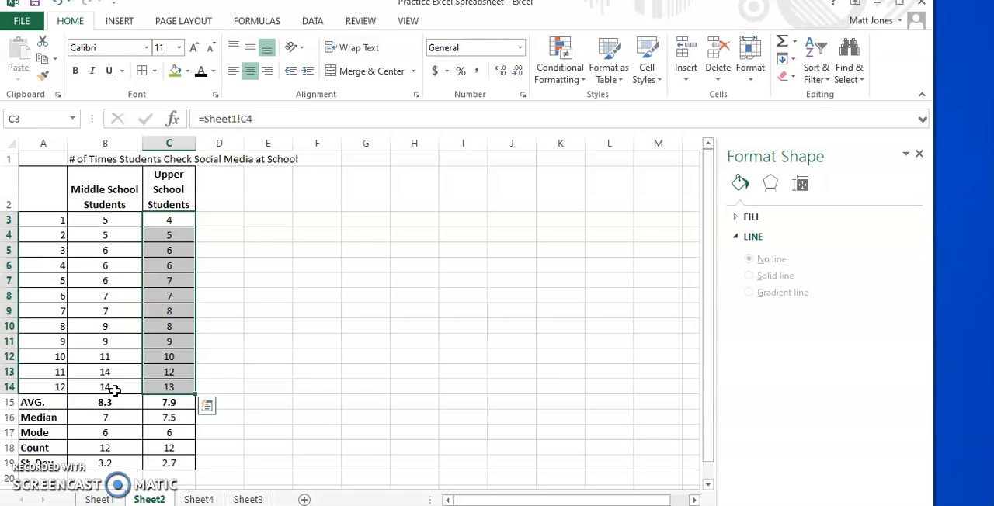
- Enter 4 in E3 and 5 in E4, and extend the series down to 14 in E13
left_click(264, 221)
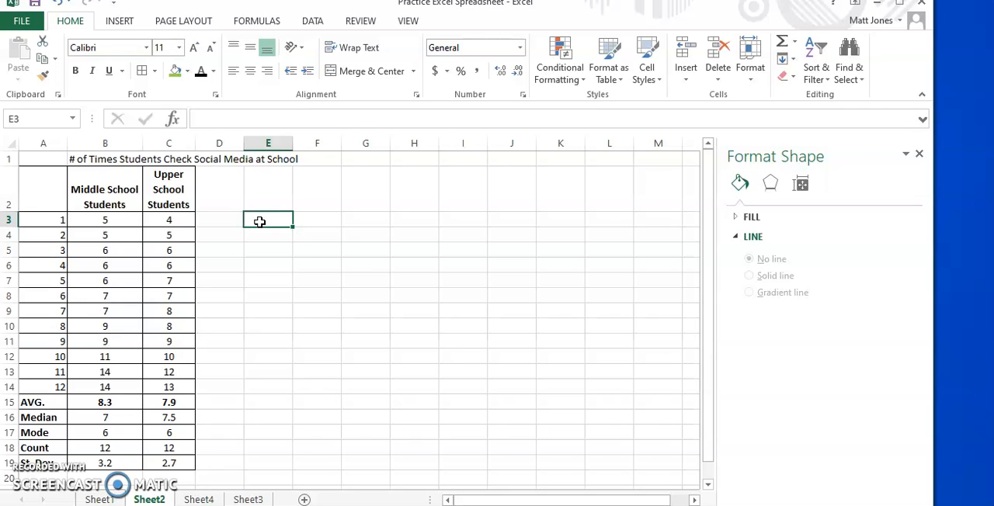
type("4")
key("Return")
type("5")
key("Return")
left_click_drag(279, 220, 289, 241)
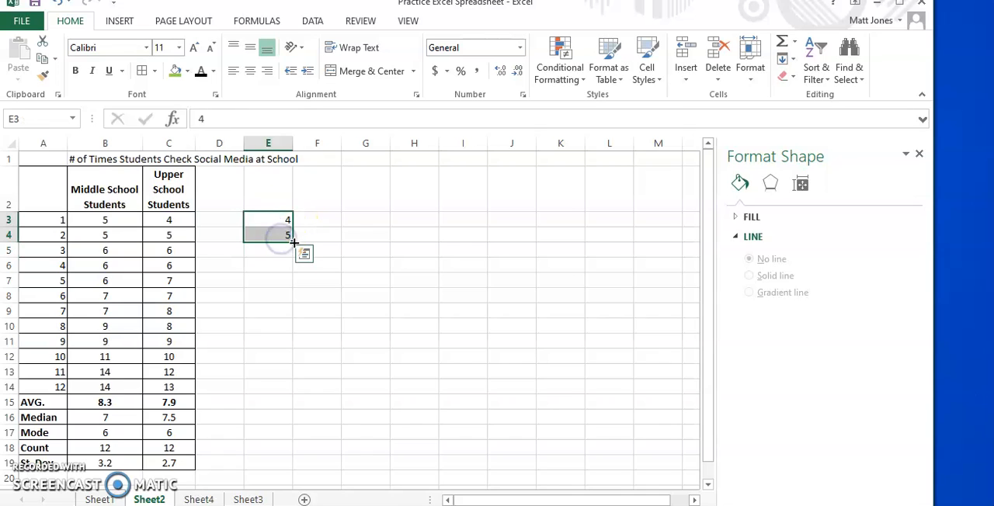
left_click_drag(293, 242, 289, 376)
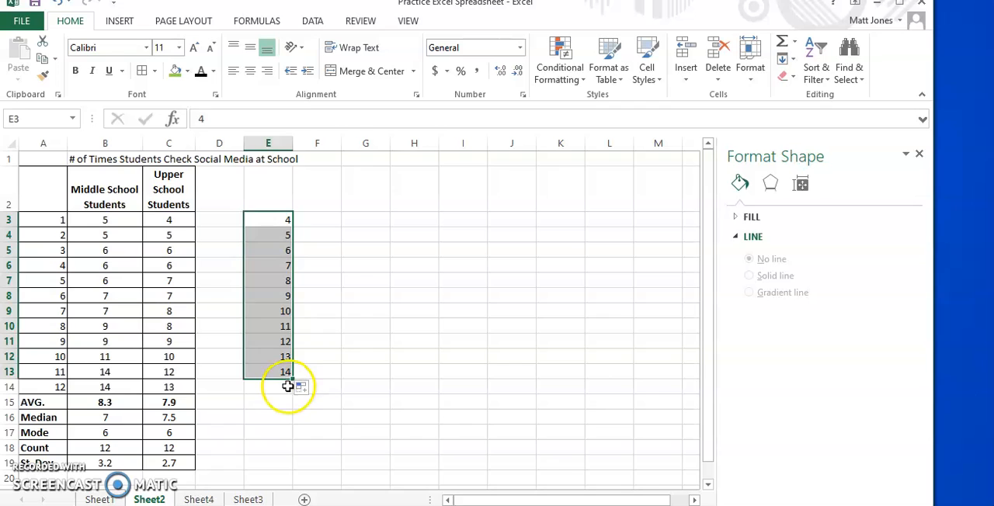
- Link F2 to the Middle School Students heading with =B2 and G2 to the Upper School Students heading with =C2
left_click(309, 200)
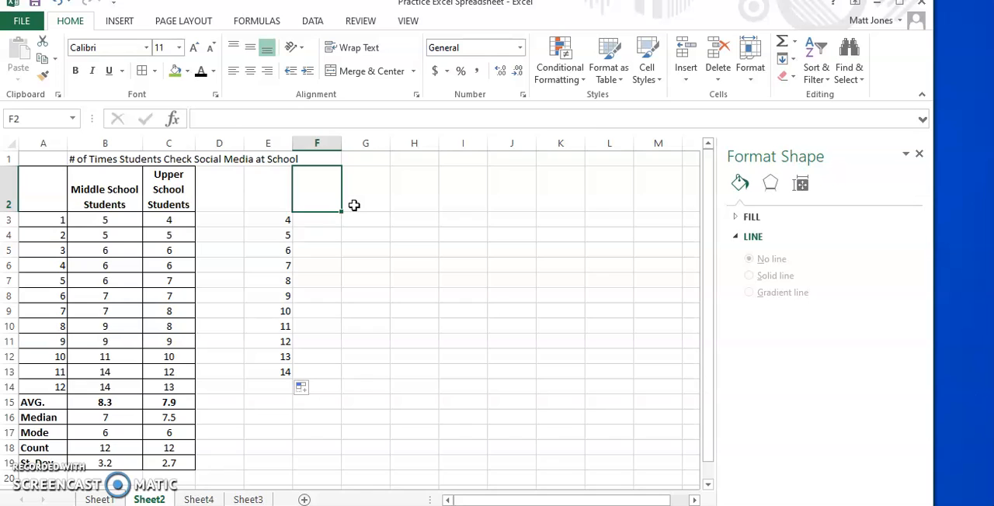
type("=")
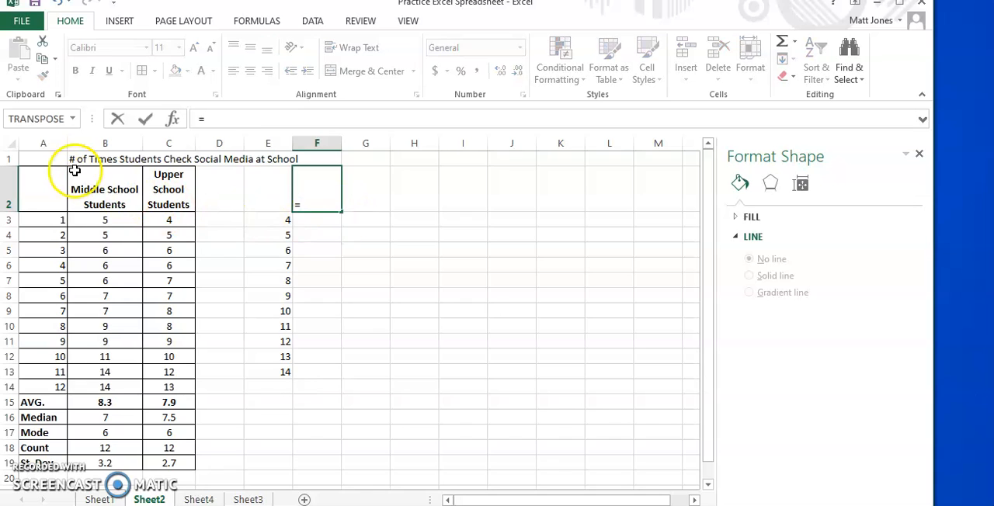
left_click(105, 201)
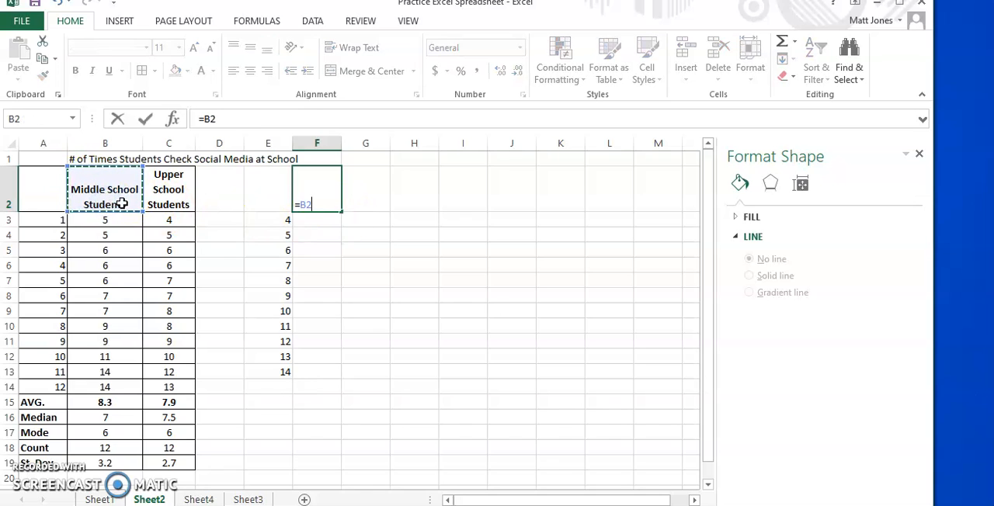
key("Return")
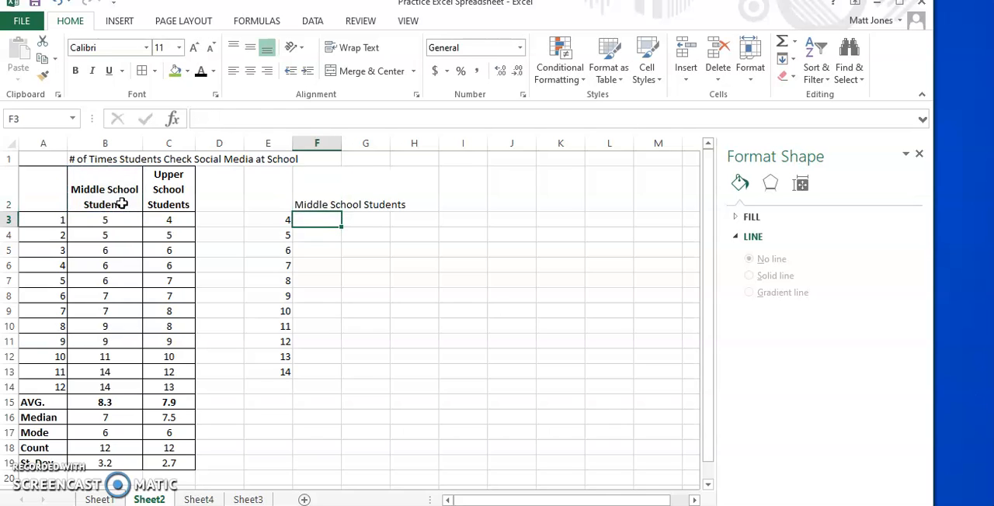
left_click(328, 200)
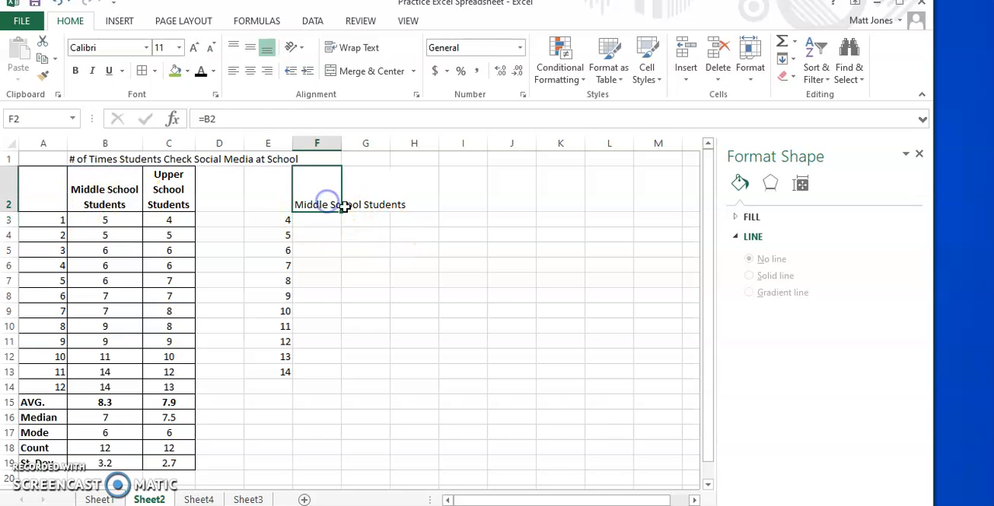
left_click(375, 190)
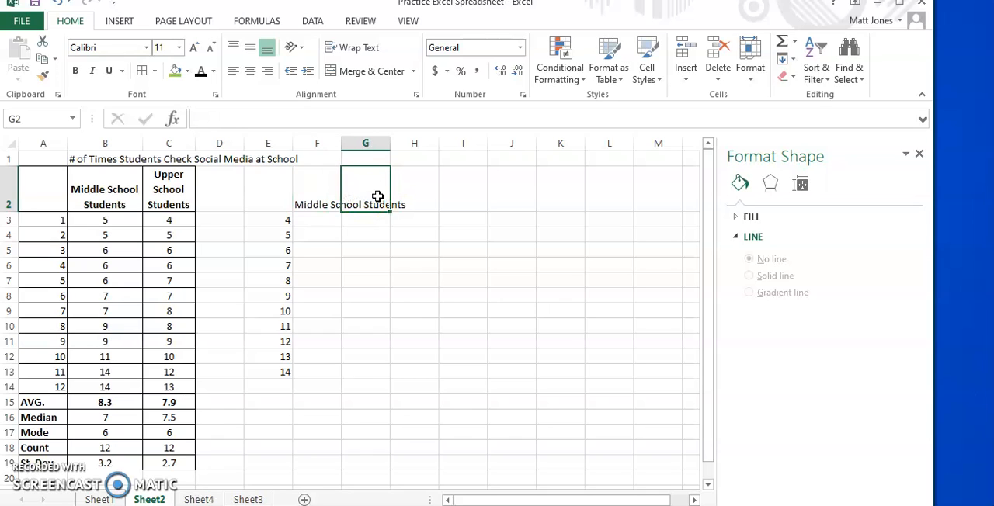
type("=")
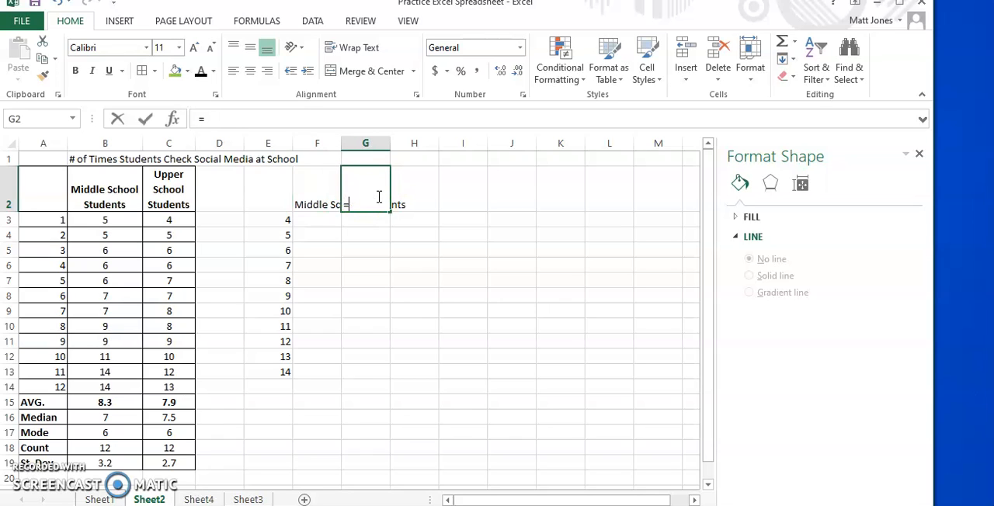
left_click(180, 198)
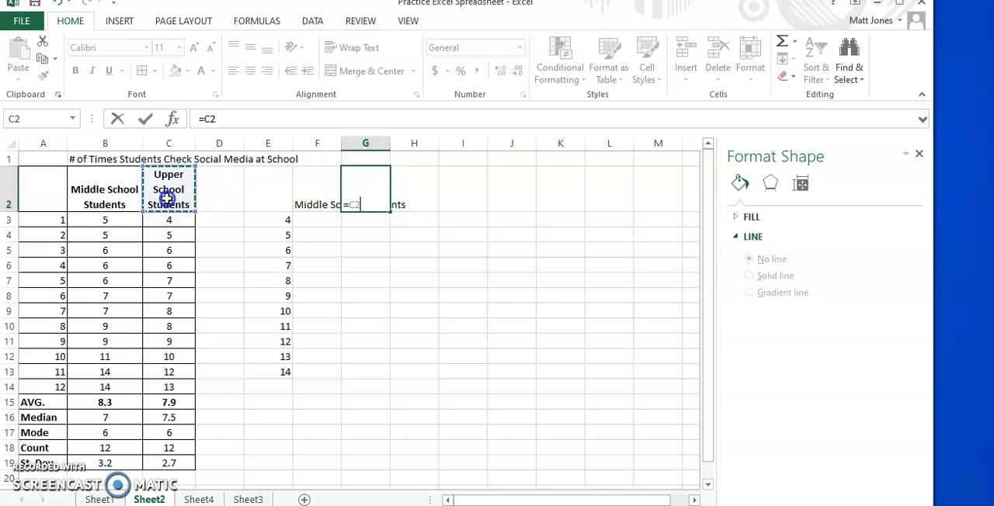
key("Return")
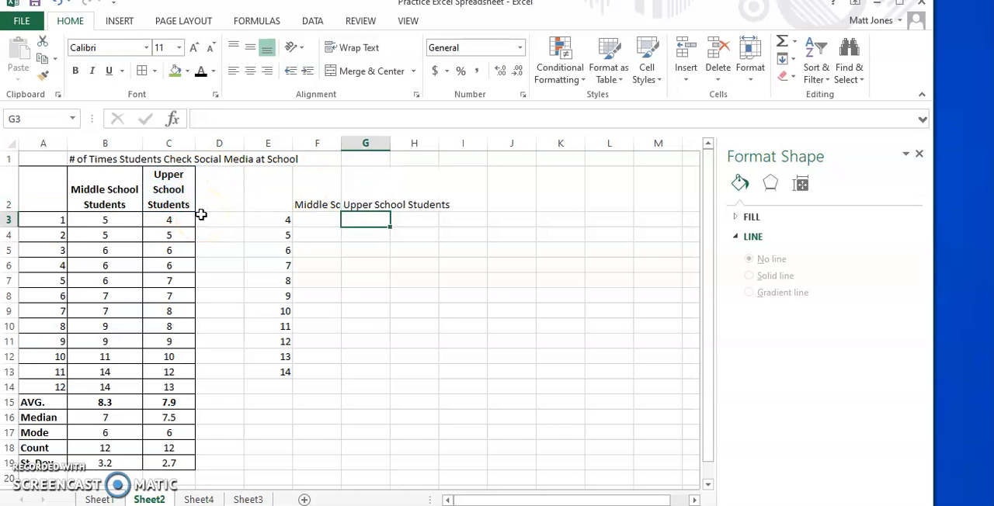
- Wrap the text of the two headings in F2:G2
scroll(206, 214, "down", 1)
scroll(415, 404, "up", 1)
left_click_drag(313, 187, 365, 194)
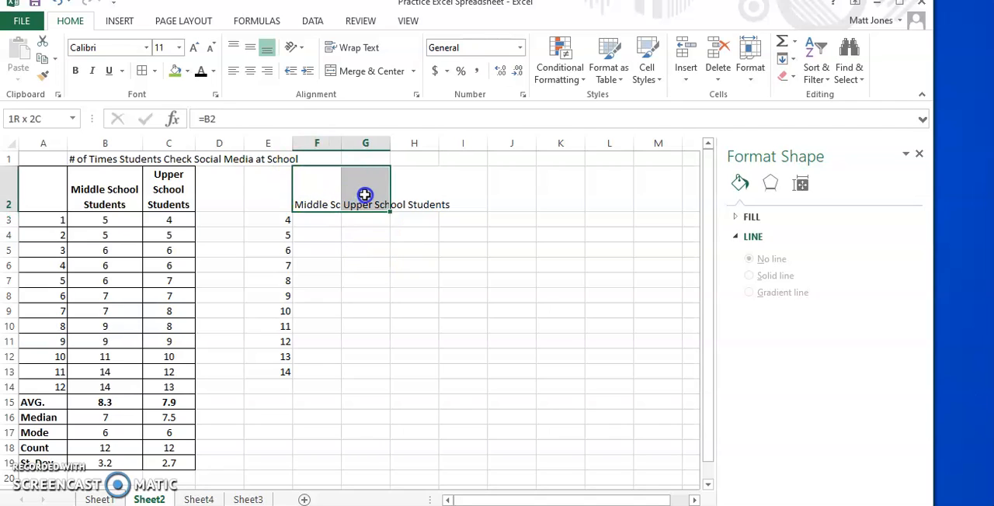
left_click(350, 47)
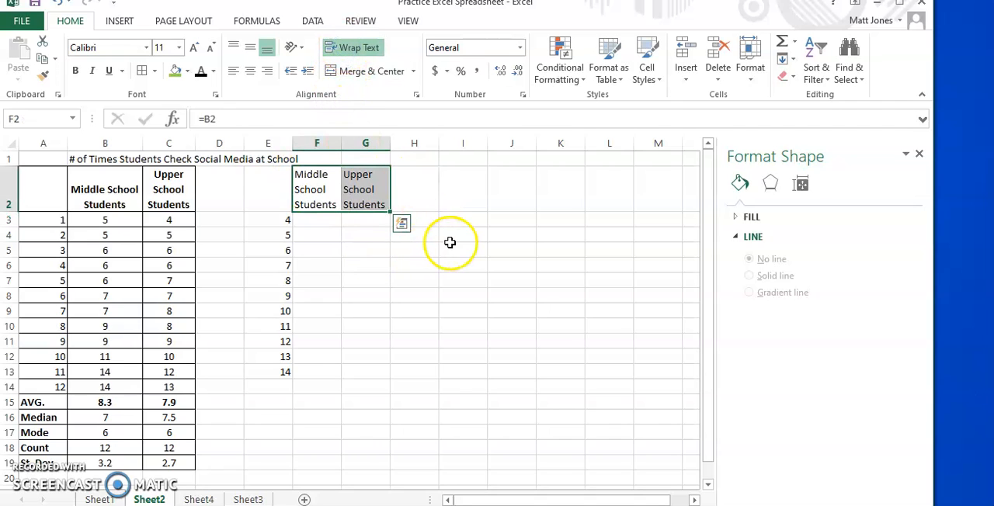
- Enter the formula =countif(B$3:B$14,$E3) in F3 to count the Middle School values matching E3
left_click(314, 218)
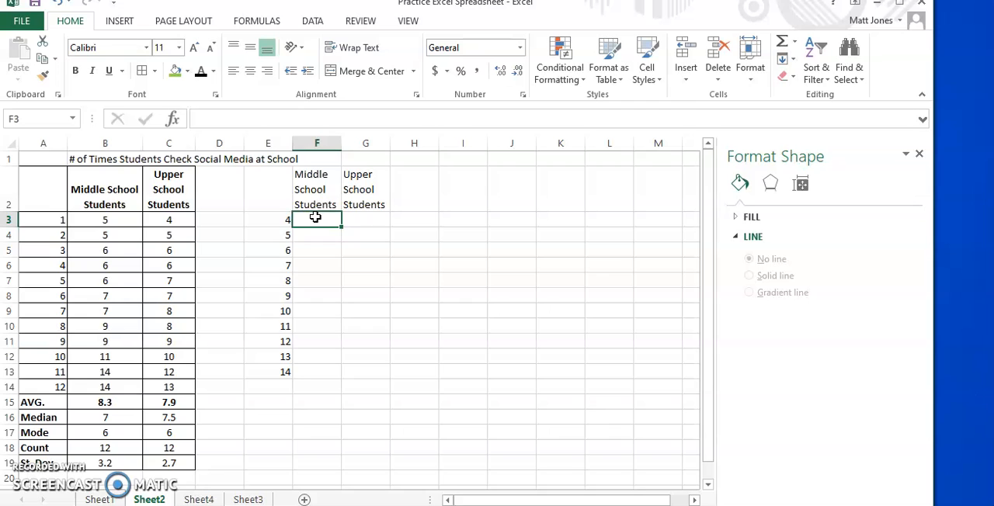
type("=")
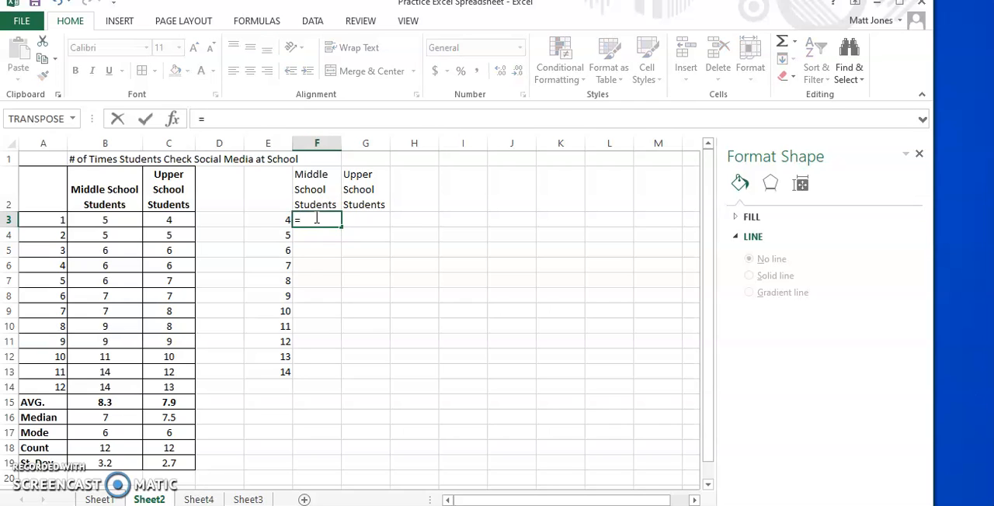
type("count")
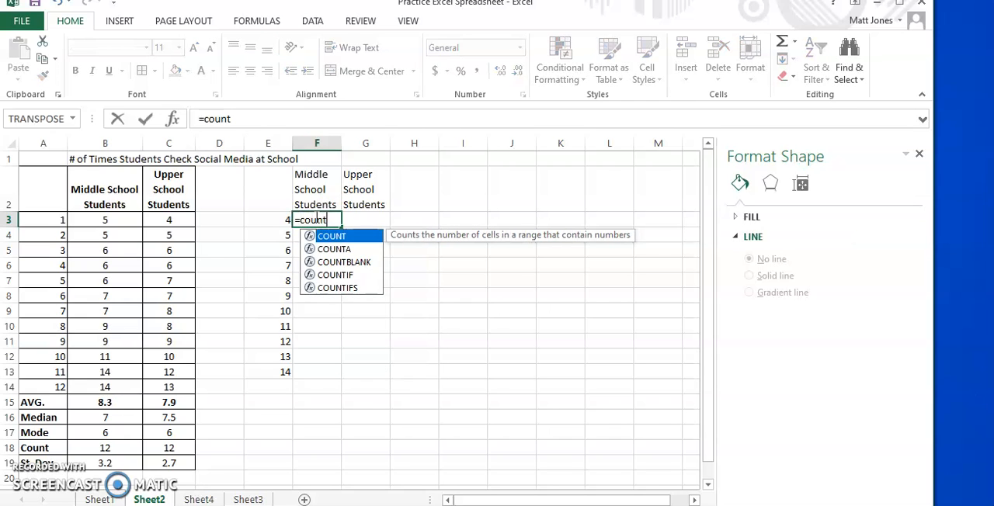
left_click(333, 275)
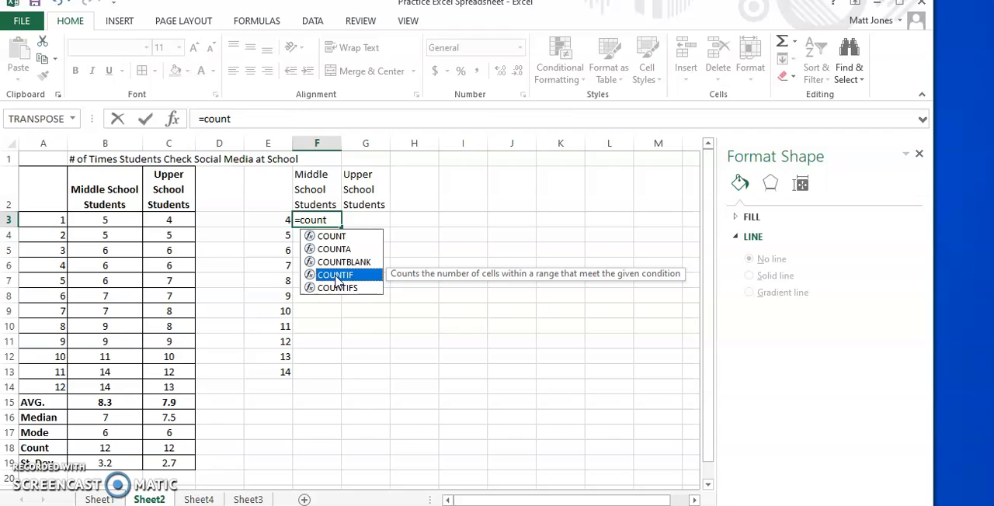
left_click(328, 221)
type("i")
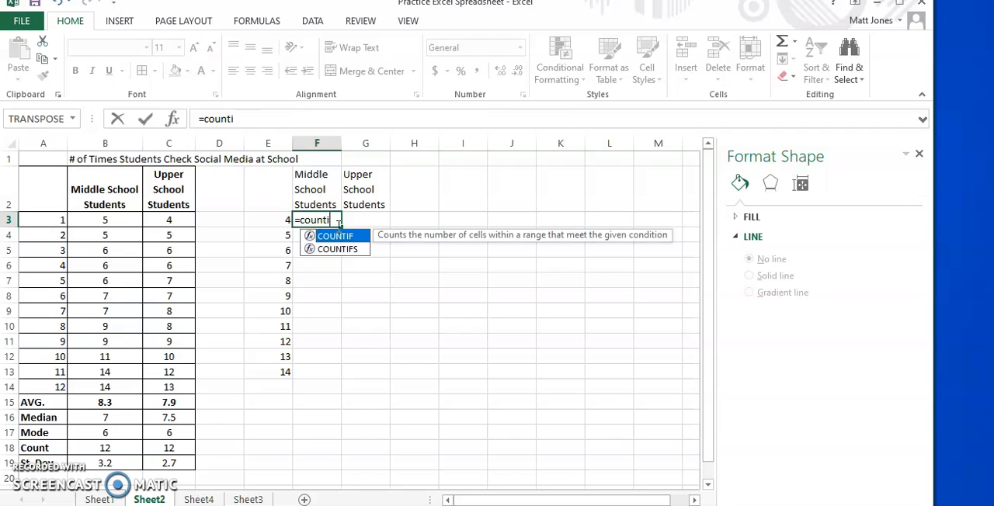
type("f(")
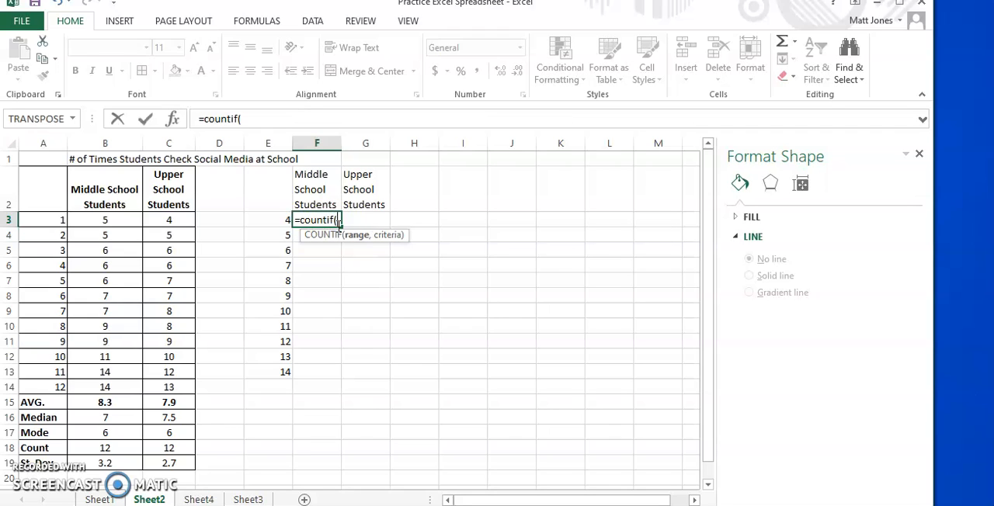
left_click(115, 220)
left_click_drag(117, 222, 127, 383)
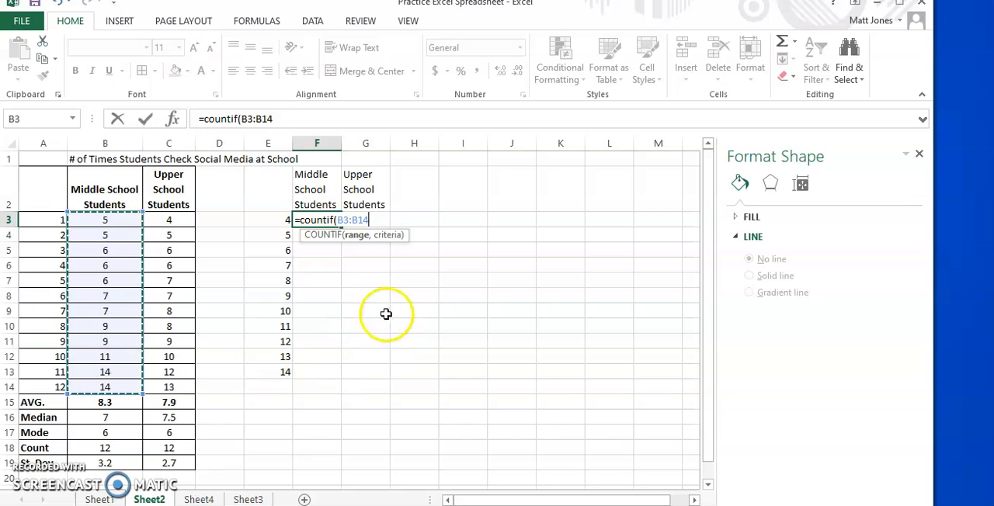
left_click(344, 220)
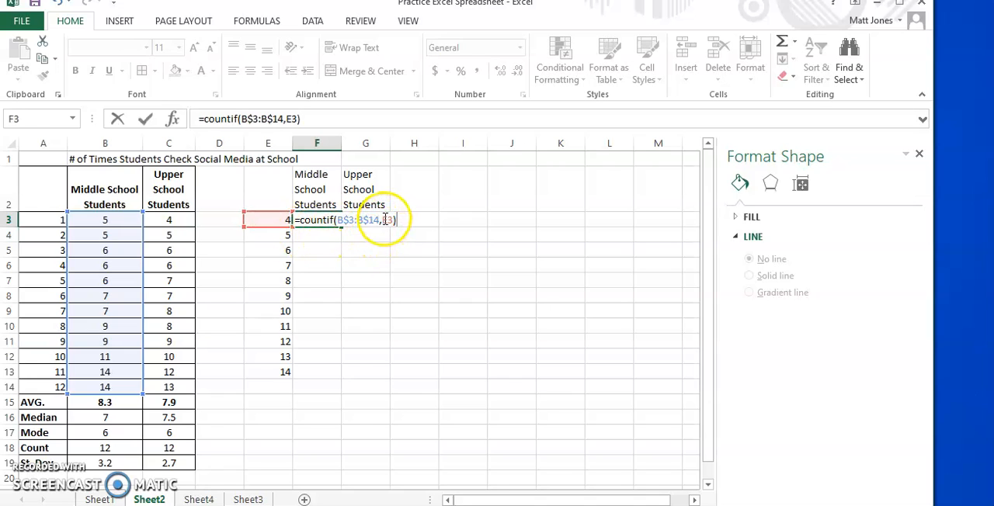
left_click(383, 220)
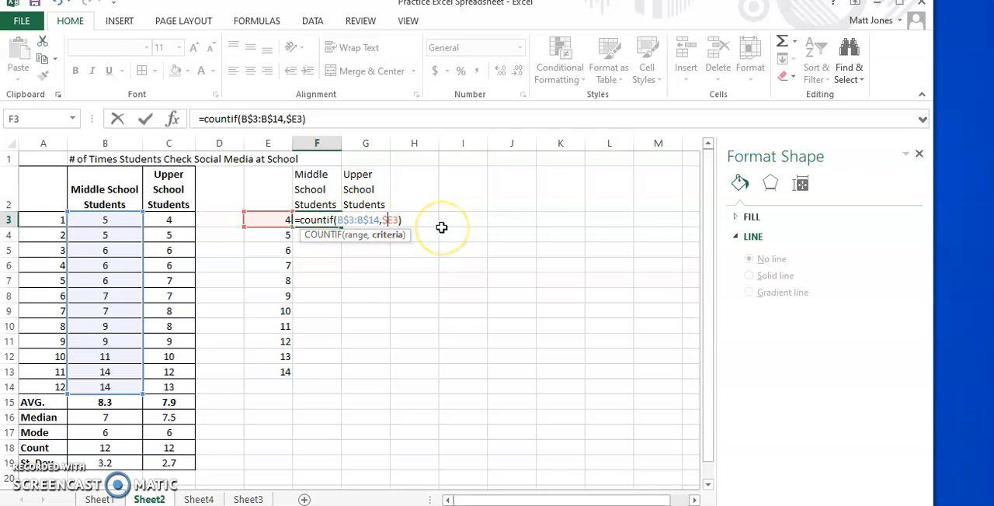
key("Return")
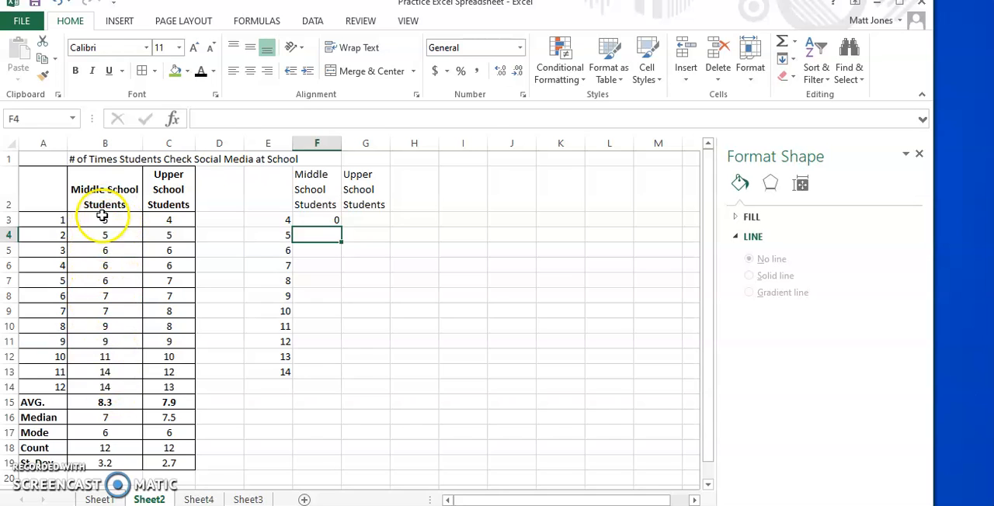
- Fill the COUNTIF formula from F3 down to F13 and copy it across into G3:G13 for the Upper School Students
left_click(331, 221)
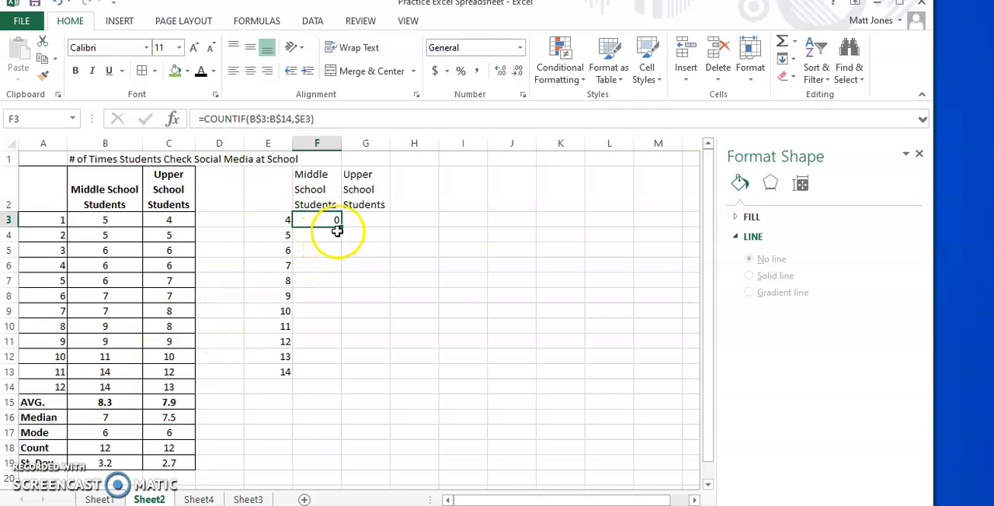
left_click_drag(340, 244, 336, 304)
left_click_drag(327, 381, 327, 381)
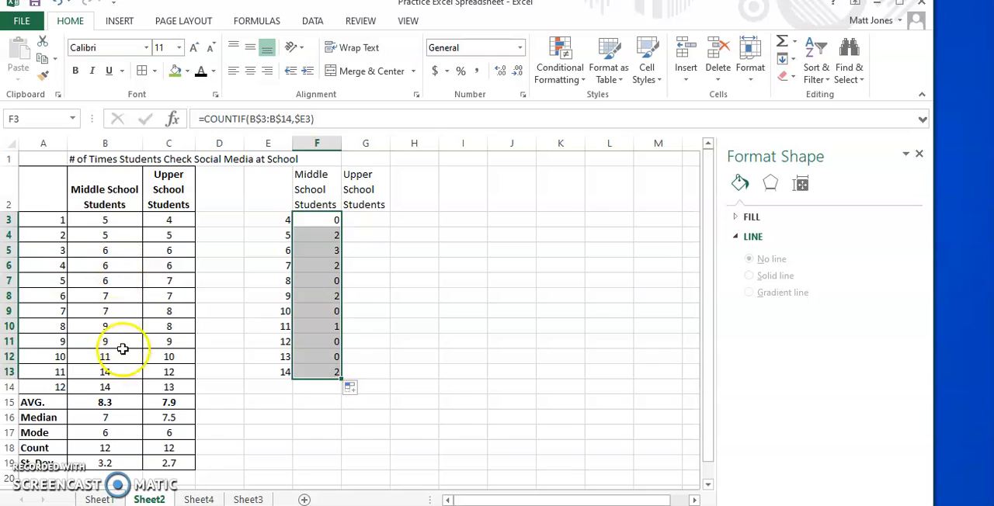
left_click(322, 222)
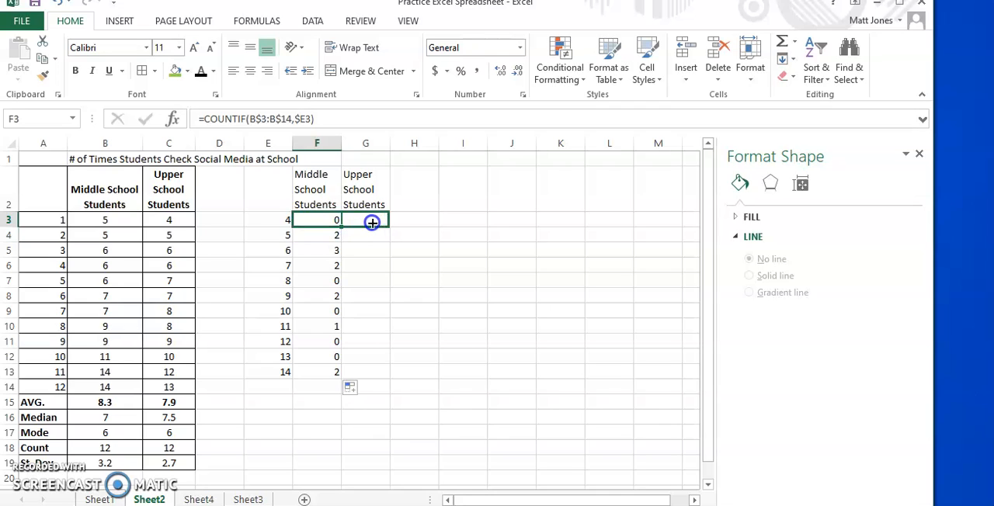
left_click_drag(372, 222, 379, 223)
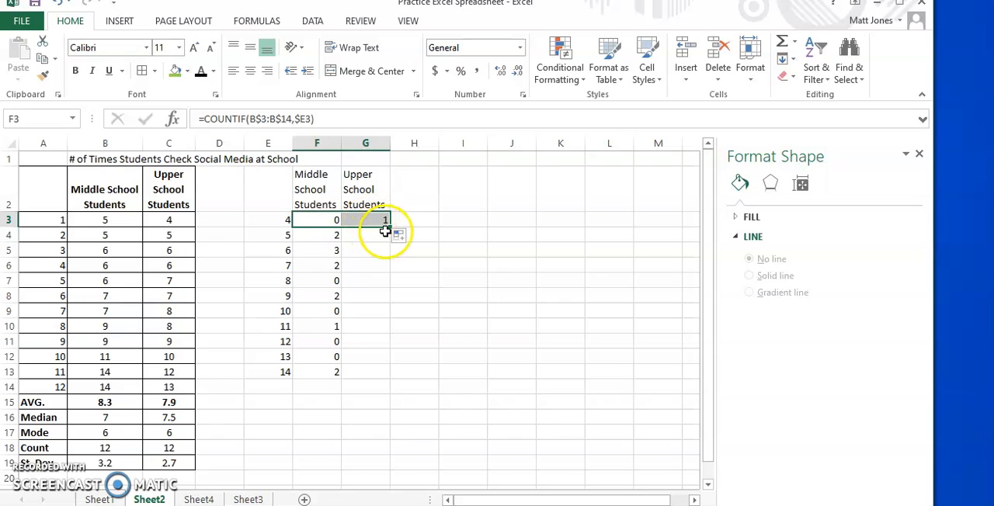
left_click_drag(393, 233, 392, 376)
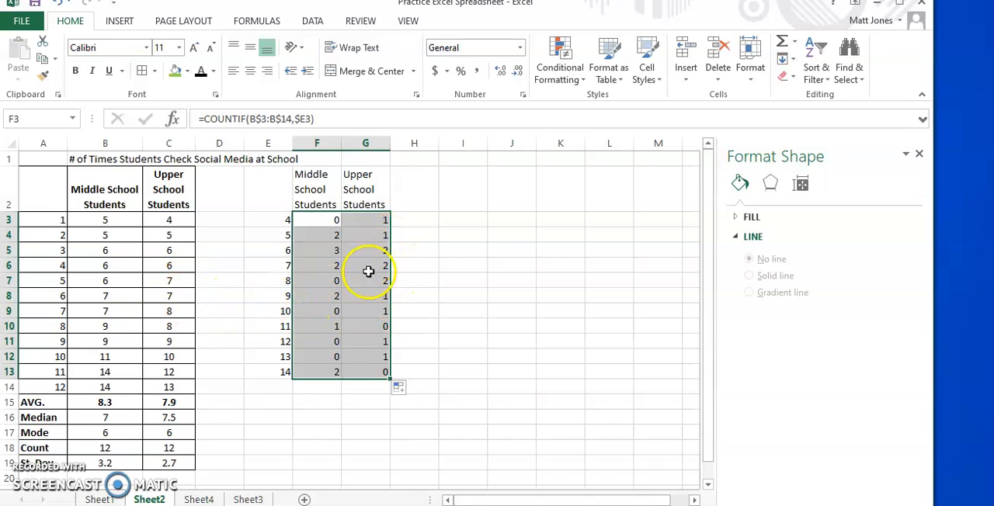
- Apply All Borders to the frequency table in E2:G13
left_click(316, 184)
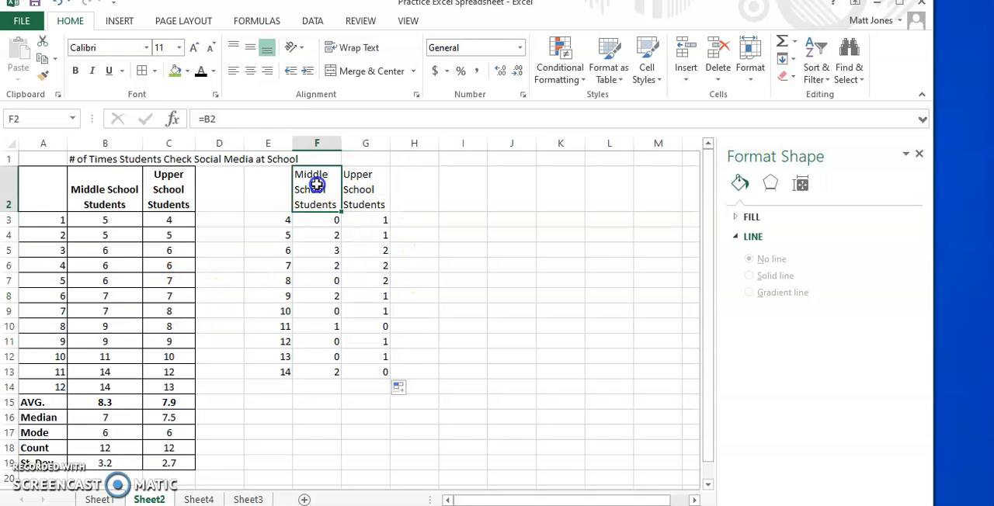
left_click_drag(286, 189, 368, 370)
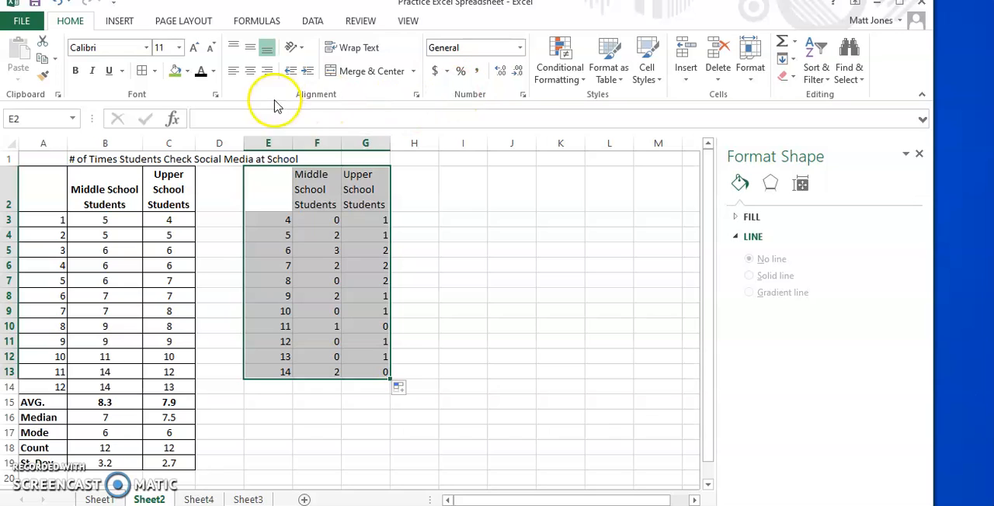
left_click(154, 71)
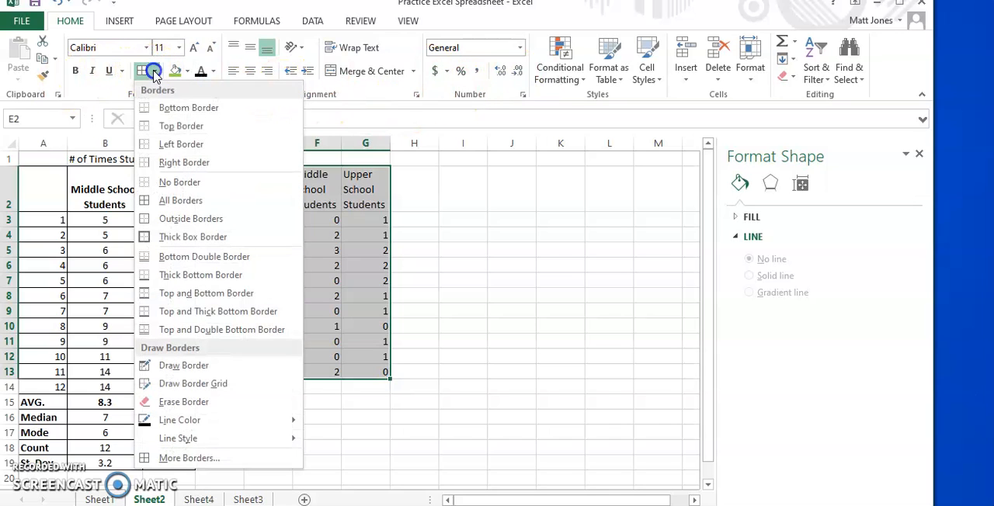
left_click(169, 201)
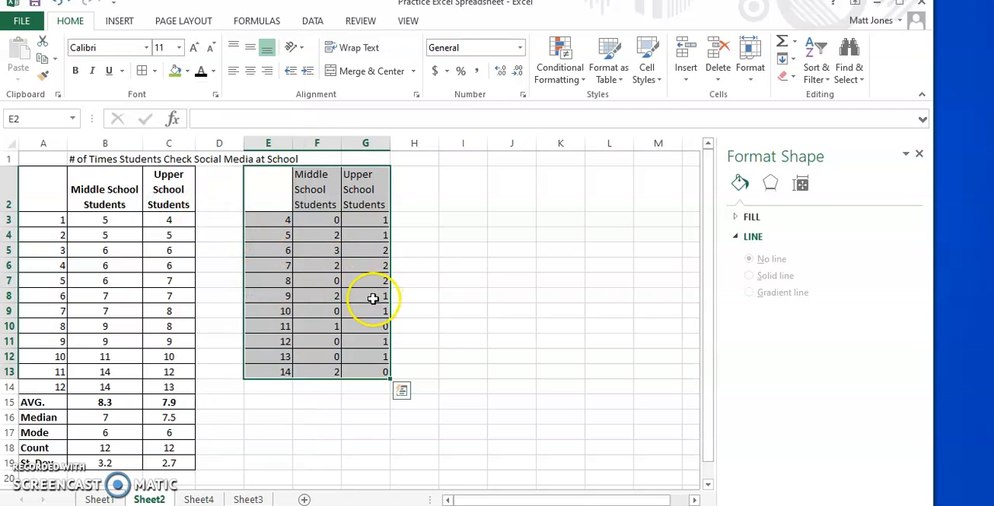
- Insert a recommended Clustered Column chart from F2:G13 and move it clear of the column E values
left_click(320, 190)
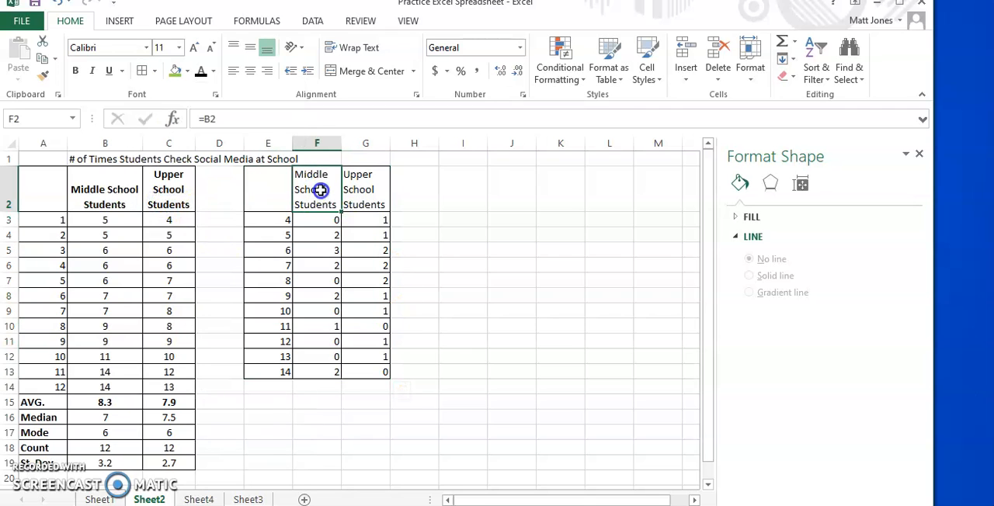
left_click_drag(320, 190, 361, 377)
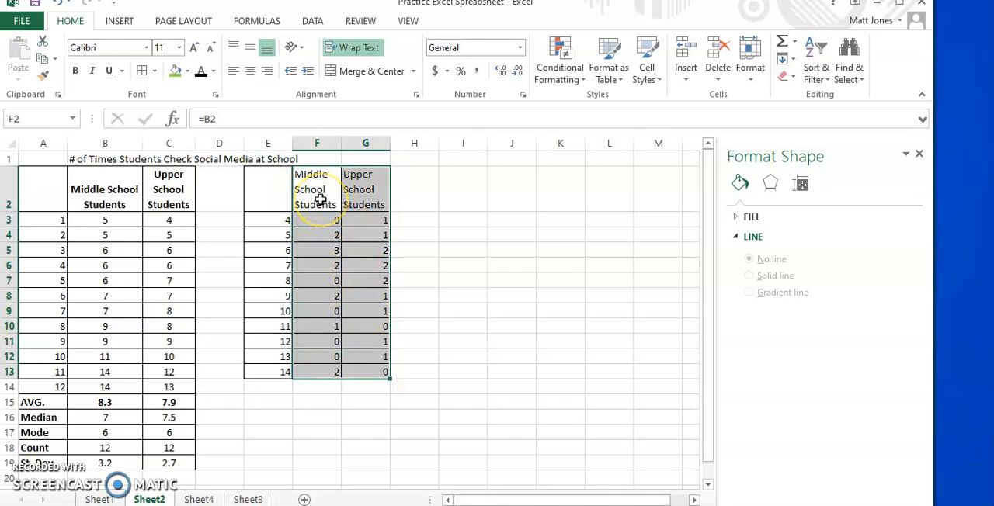
left_click(121, 23)
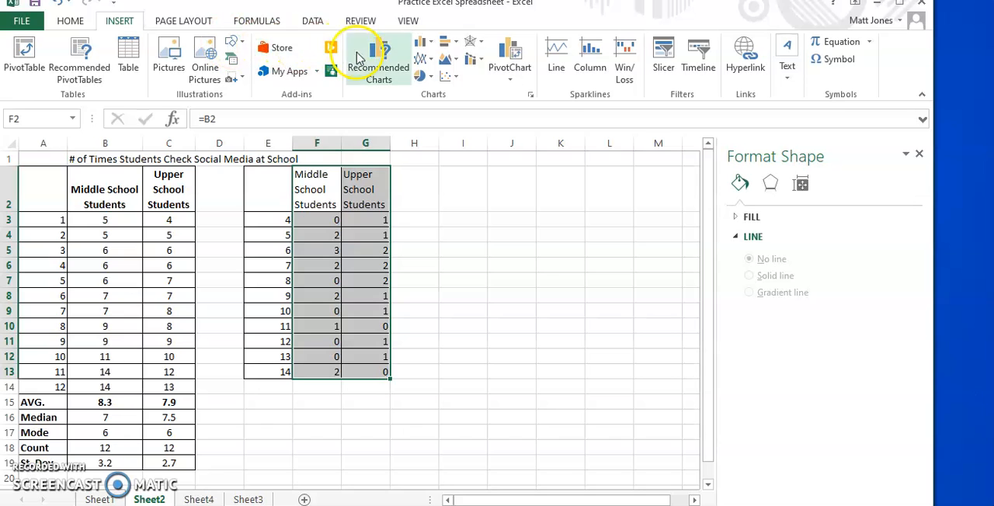
left_click(380, 54)
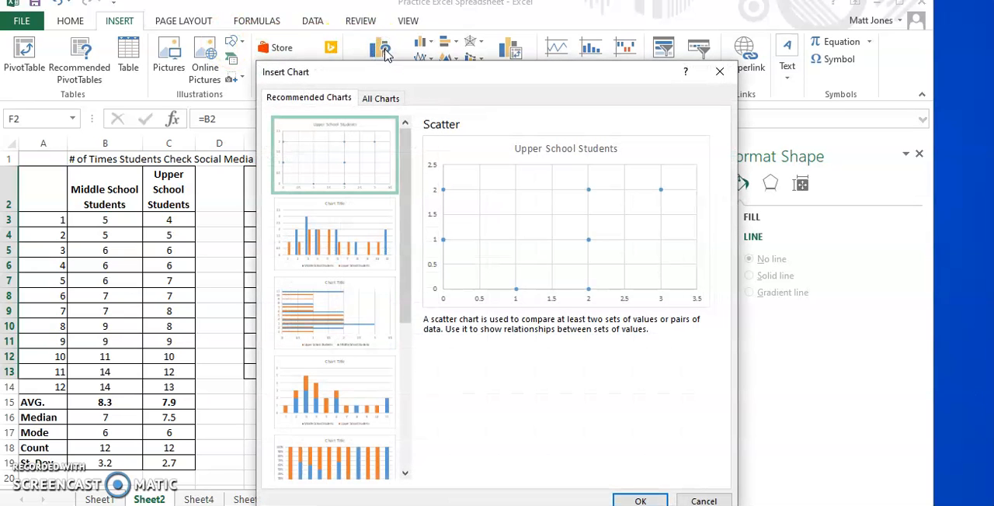
left_click(344, 246)
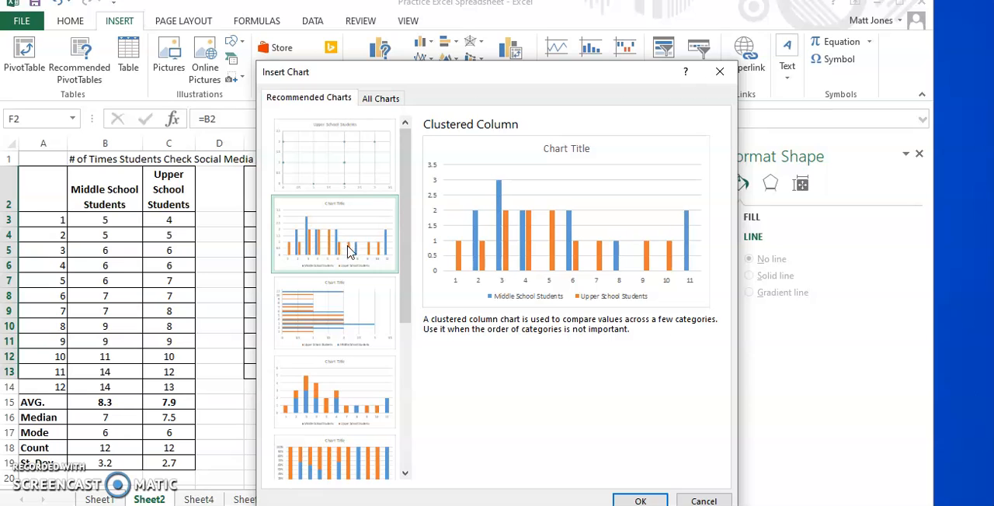
left_click(641, 501)
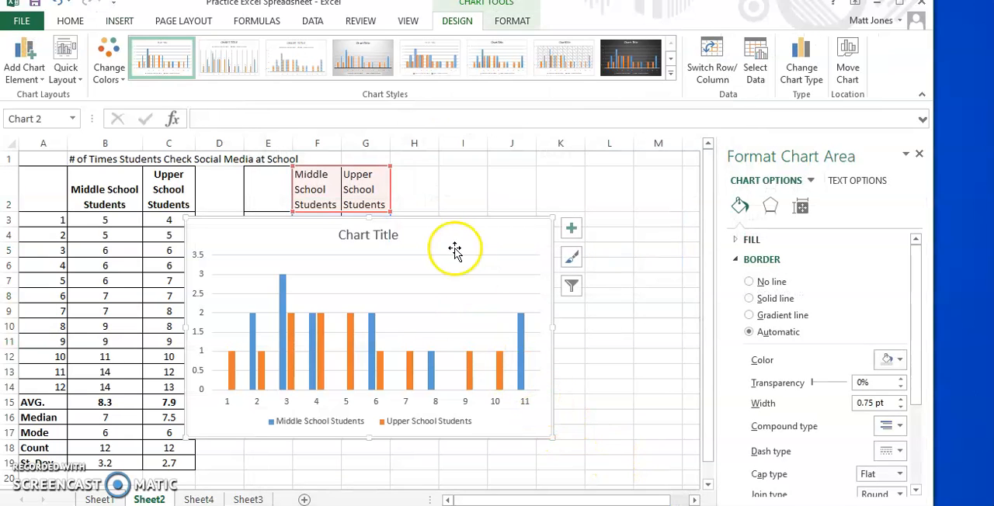
left_click_drag(442, 226, 535, 240)
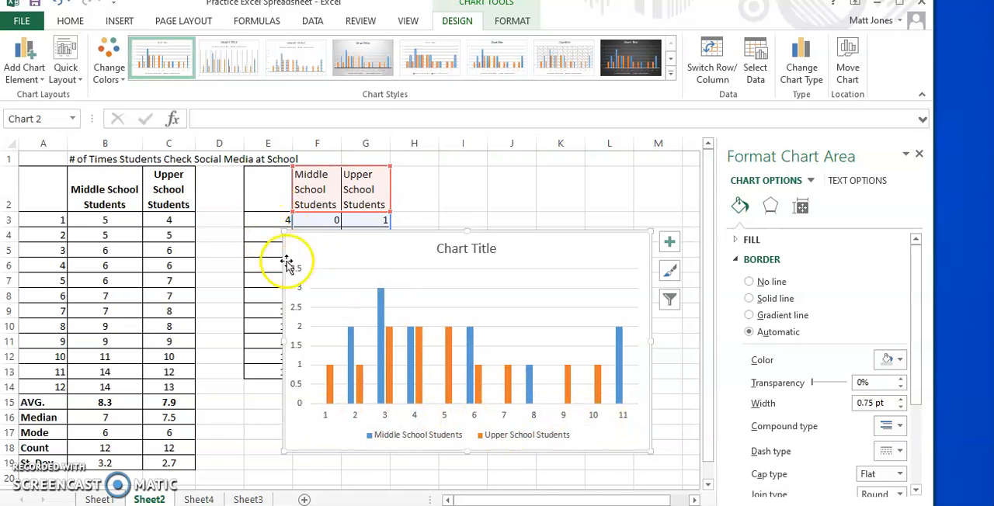
mouse_move(401, 246)
left_mouse_down()
mouse_move(434, 243)
mouse_move(422, 248)
mouse_move(407, 233)
left_mouse_up()
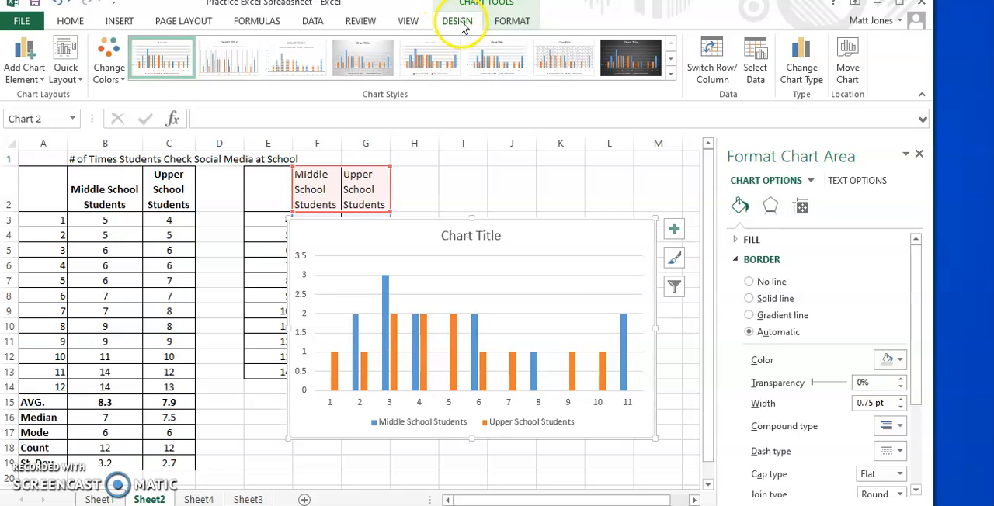
- Set the chart's horizontal axis labels to the range =Sheet2!$E$3:$E$13
left_click(755, 51)
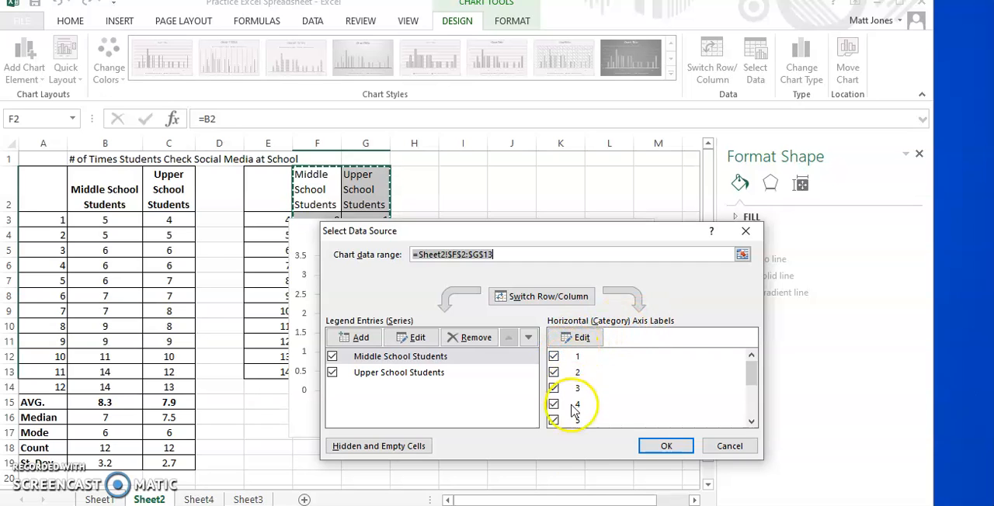
left_click(582, 340)
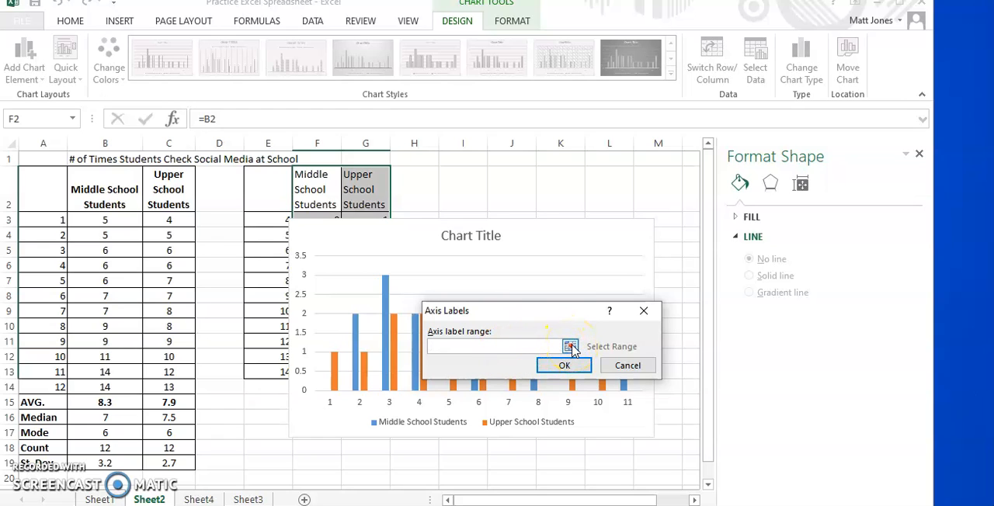
left_click(571, 347)
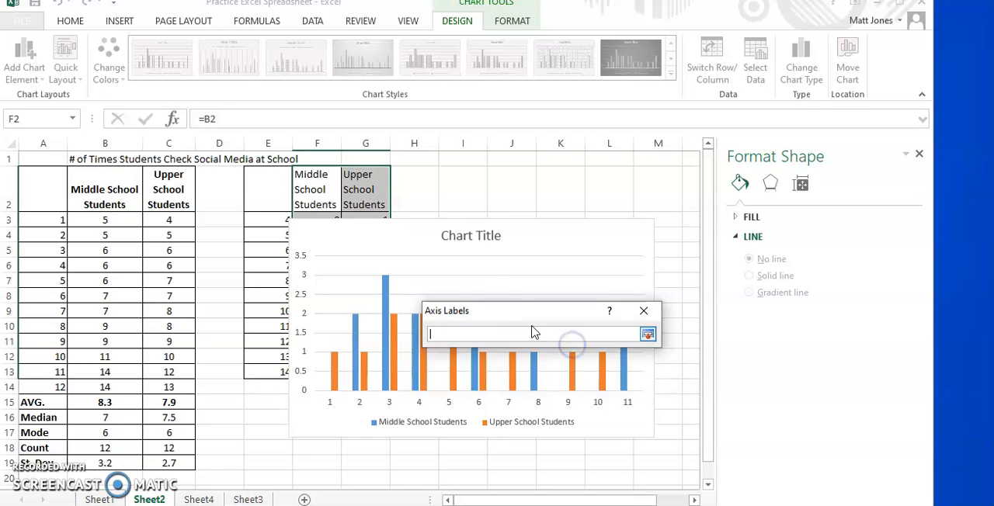
left_click(271, 218)
left_click_drag(272, 260, 284, 372)
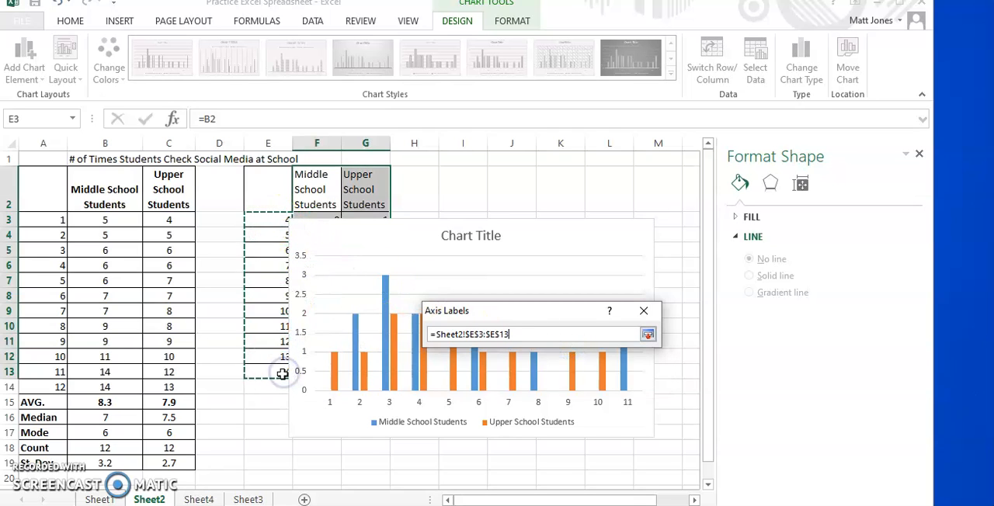
key("Return")
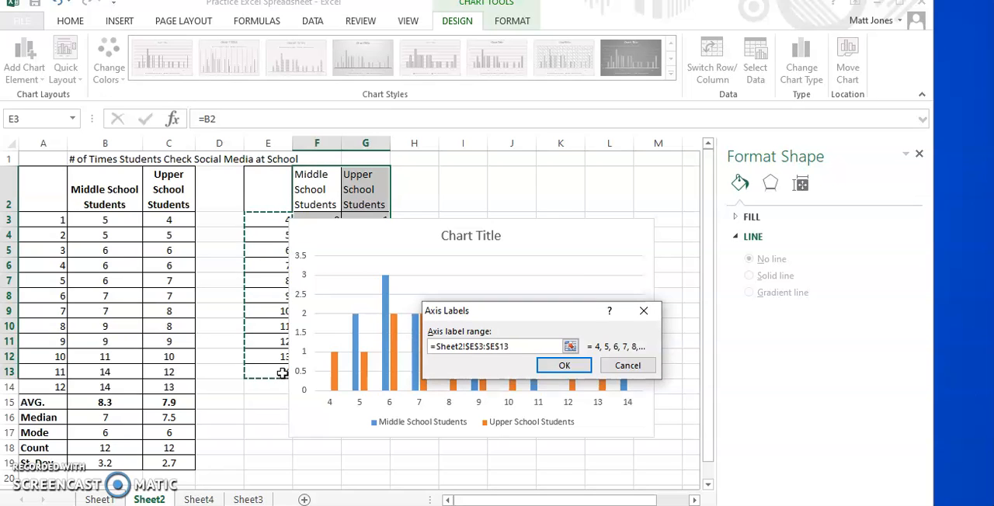
left_click(565, 365)
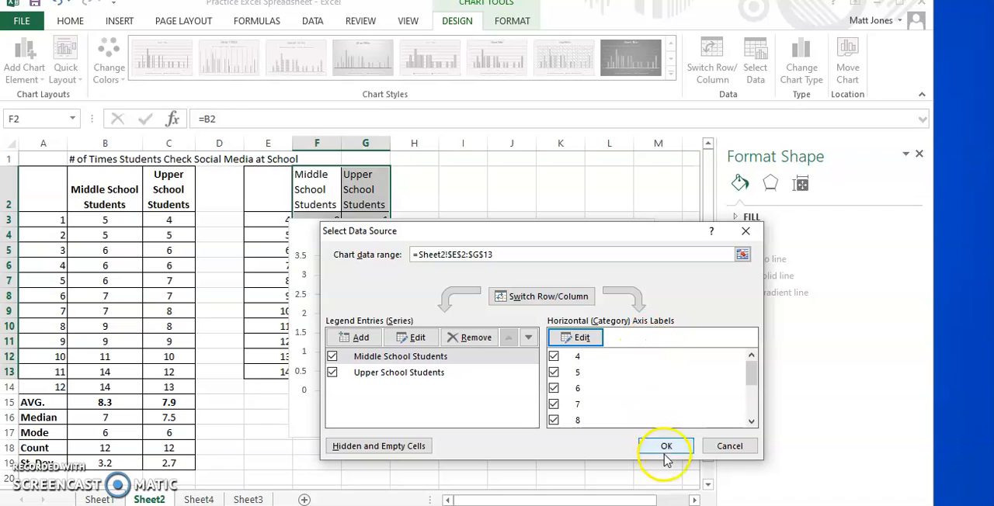
left_click(664, 447)
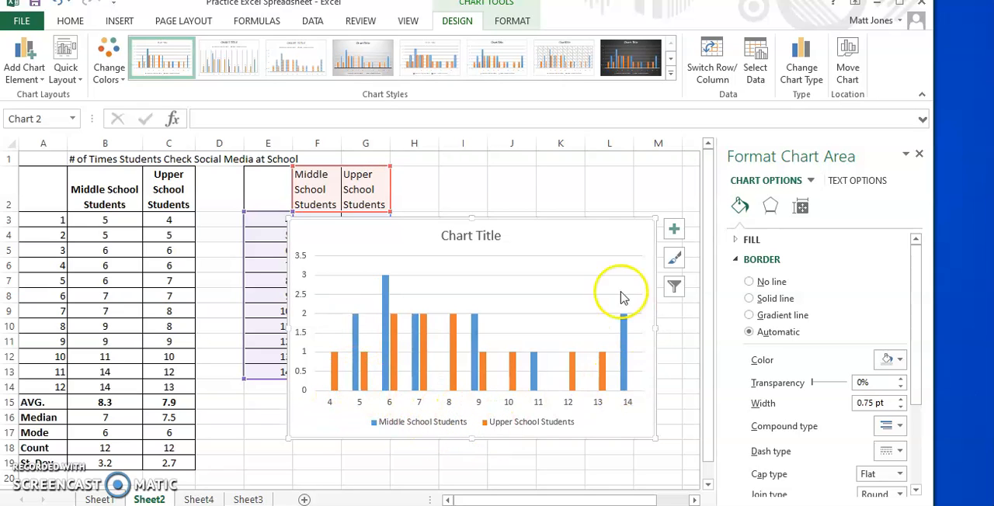
- Add a primary vertical axis title to the column chart
left_click(489, 235)
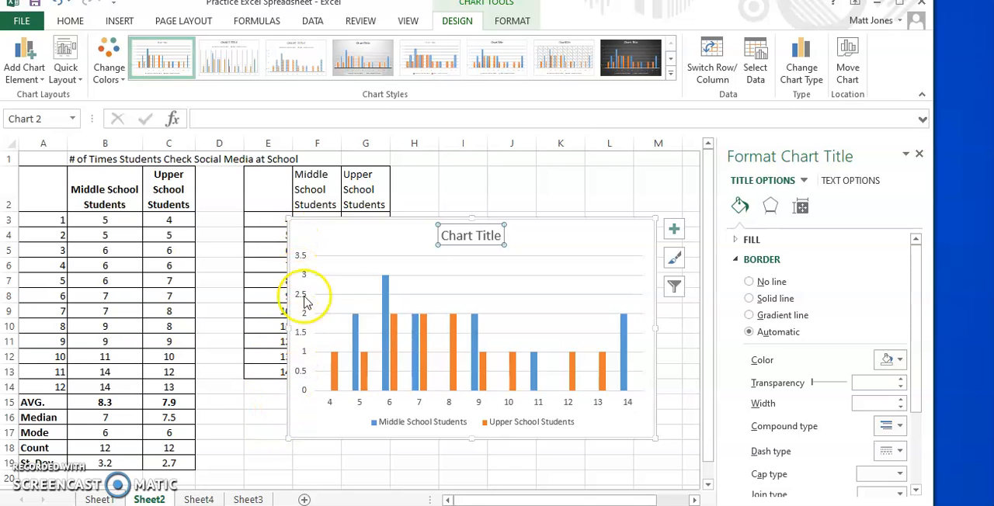
left_click(25, 51)
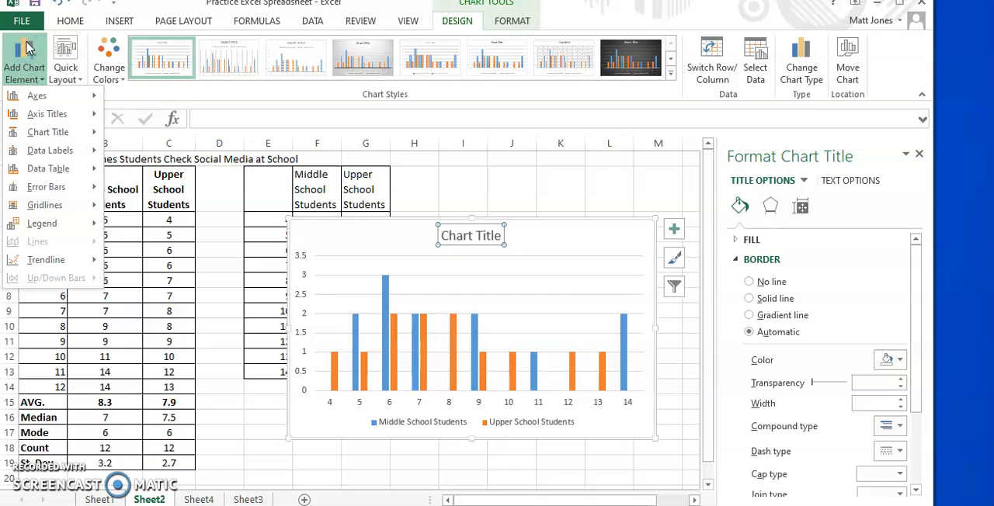
left_click(43, 115)
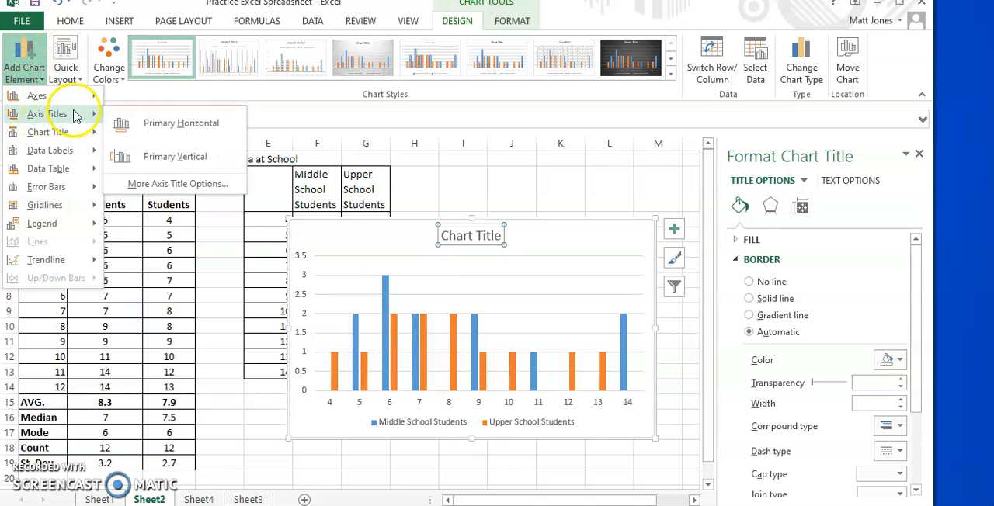
left_click(148, 159)
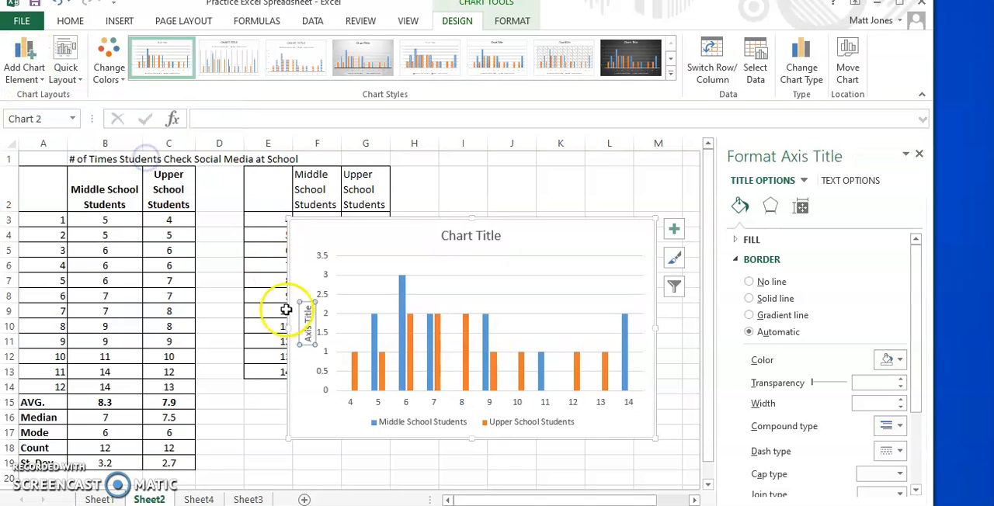